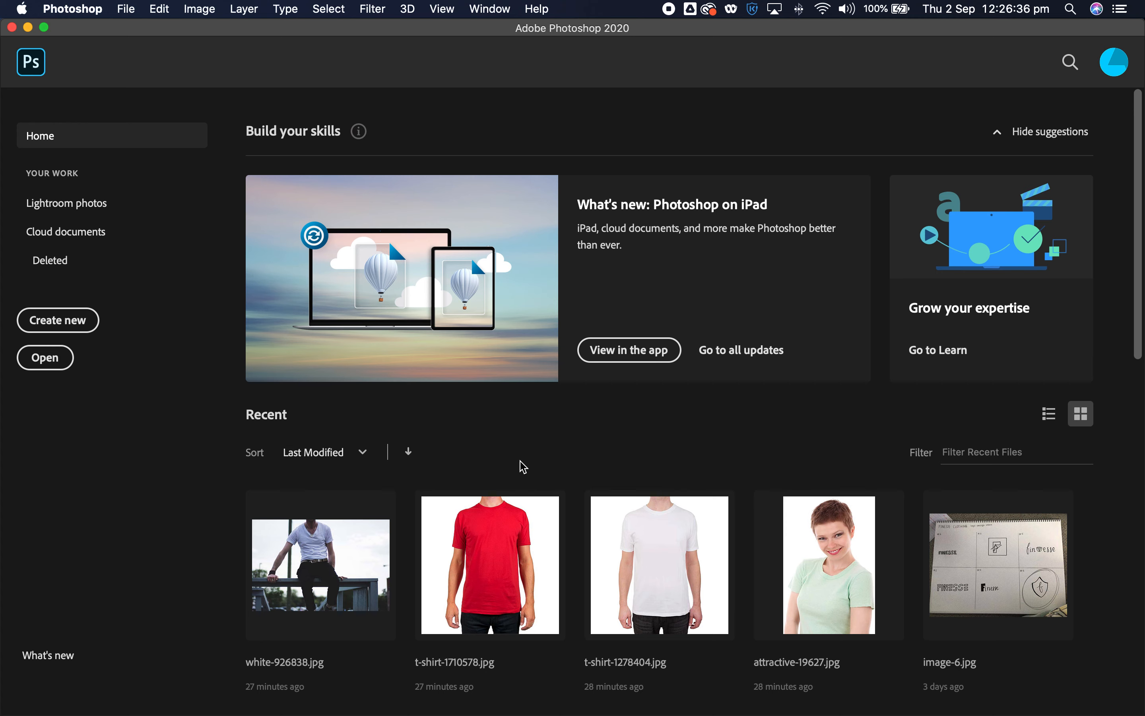
- Open the recent white T-shirt photo t-shirt-1278404.jpg
left_click(653, 533)
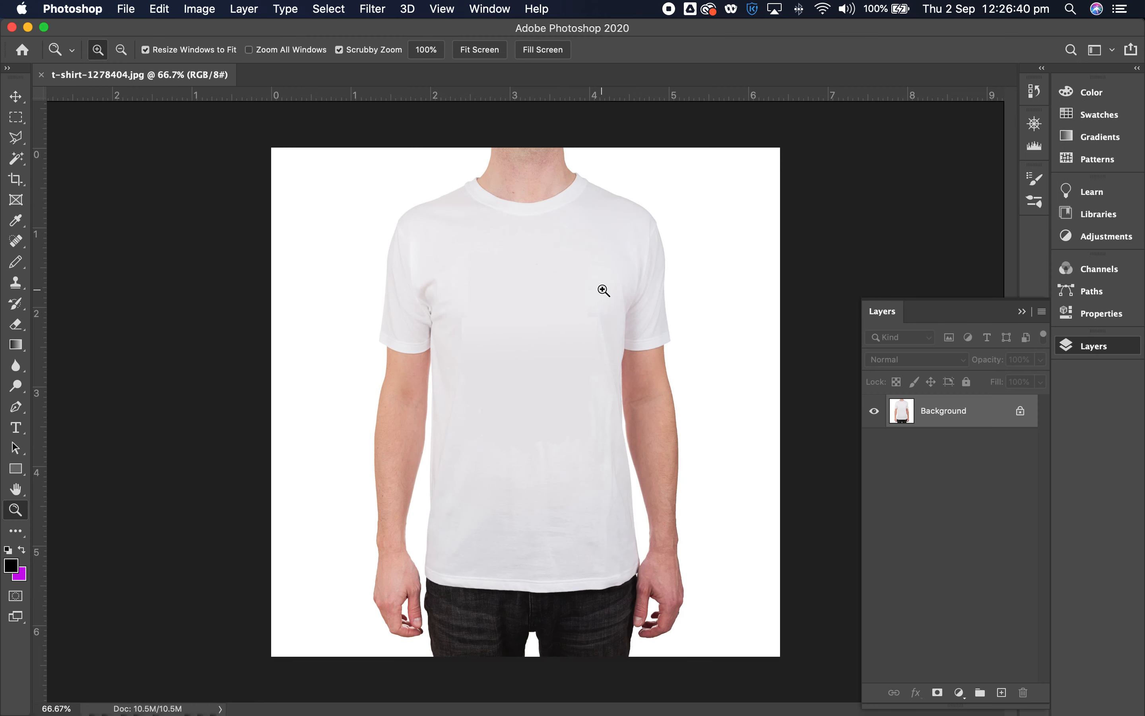
- Examine the chest area of the white T-shirt at several magnifications
left_click(687, 319)
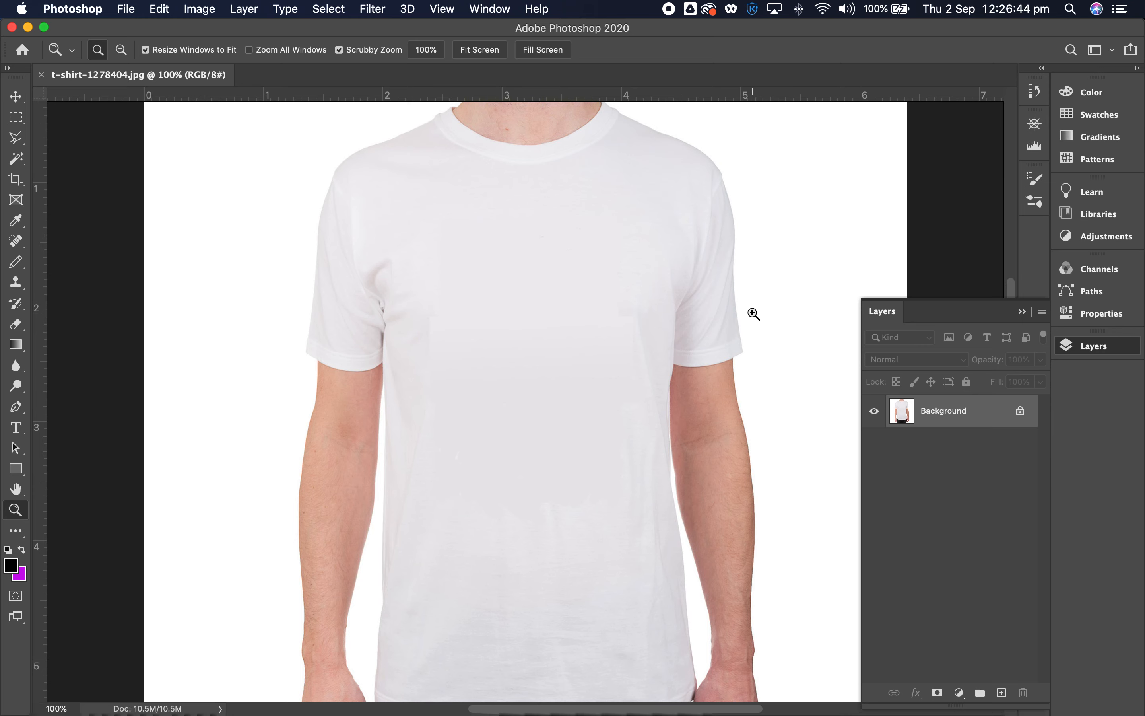
left_click(752, 314)
left_click_drag(481, 288, 620, 284)
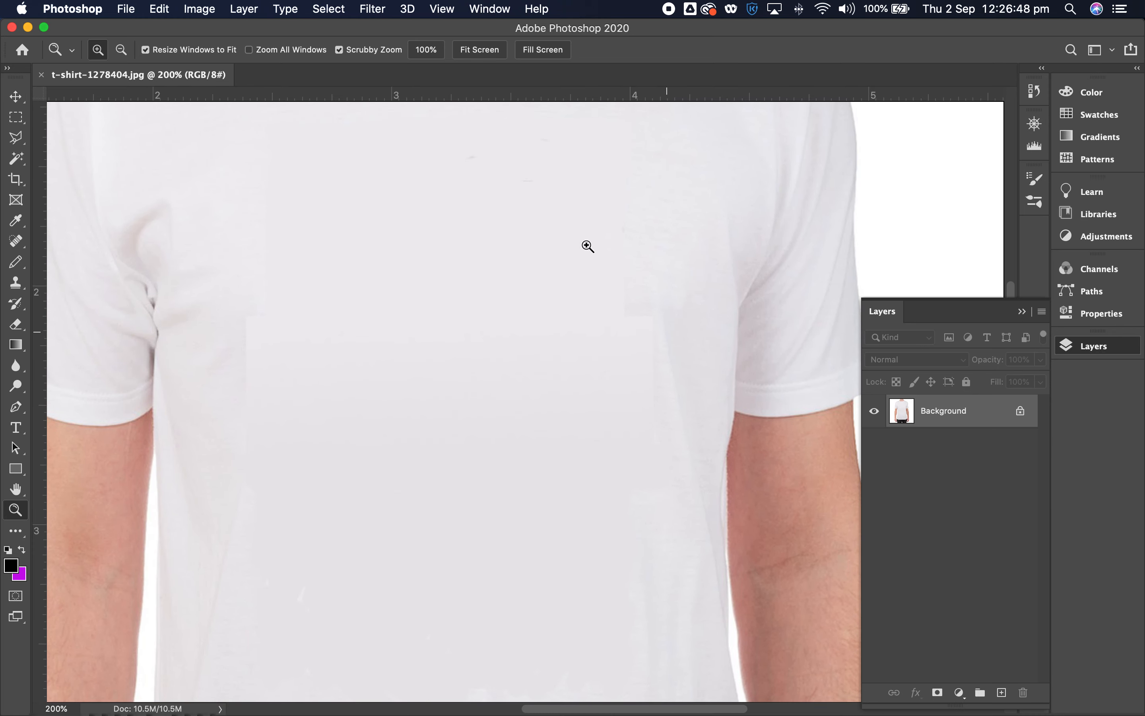
left_click(568, 259, "alt")
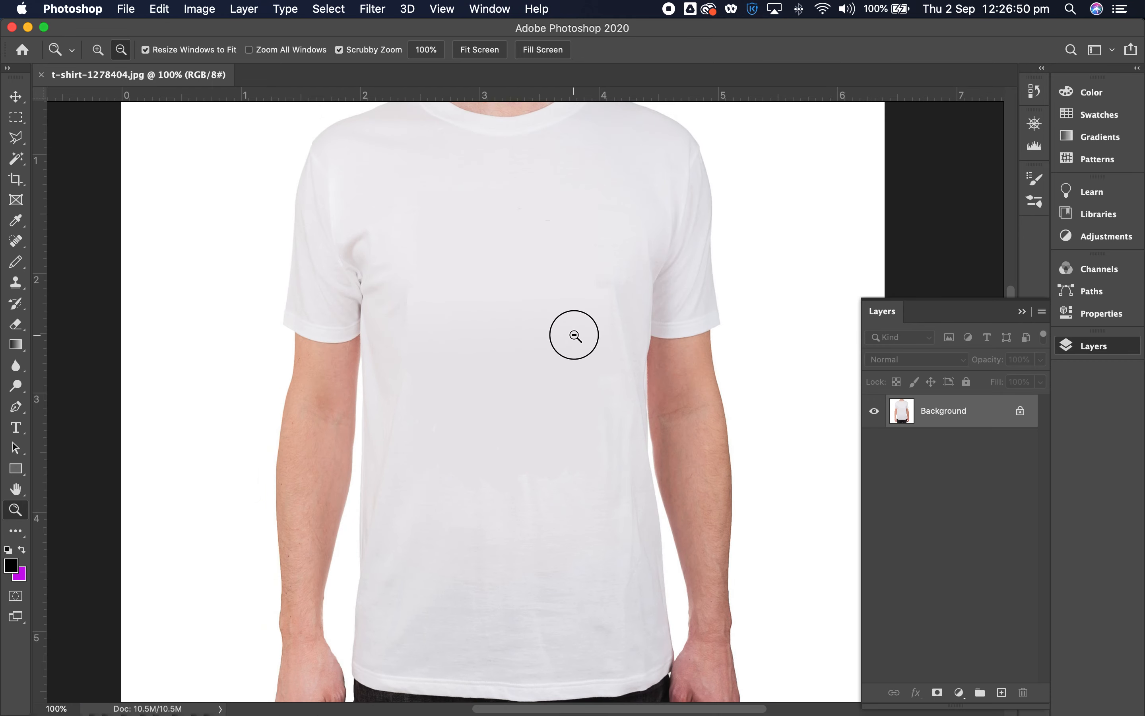
left_click(575, 335, "alt")
left_click(509, 367)
left_click(512, 365)
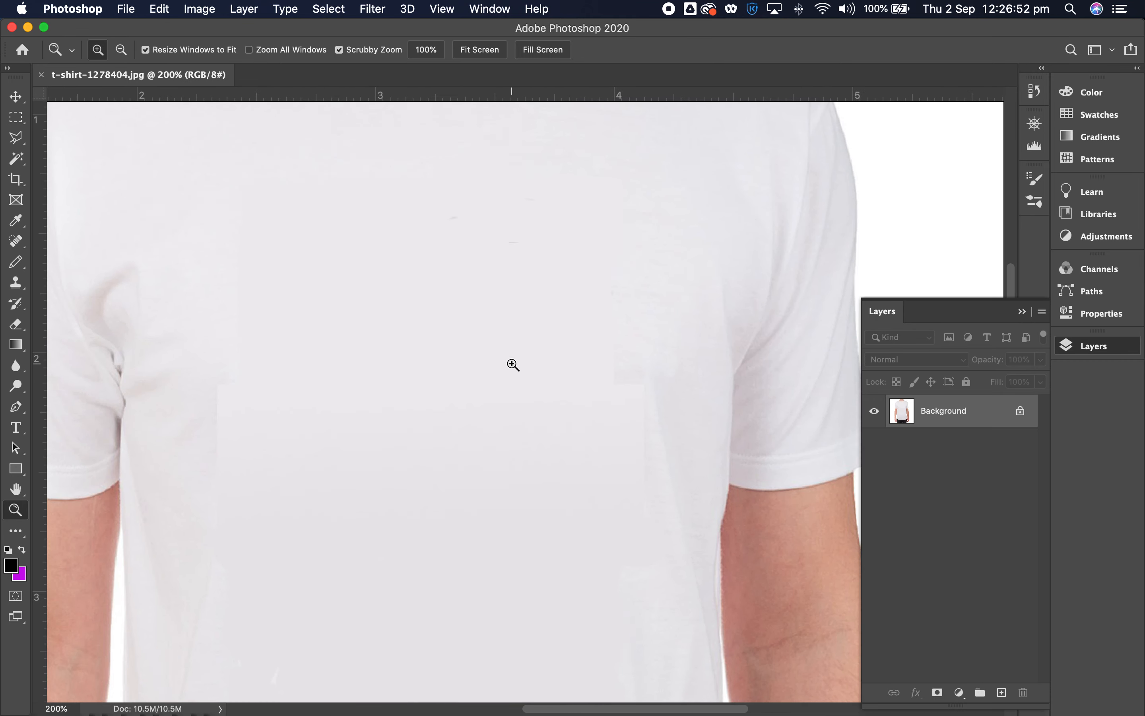
left_click(512, 365)
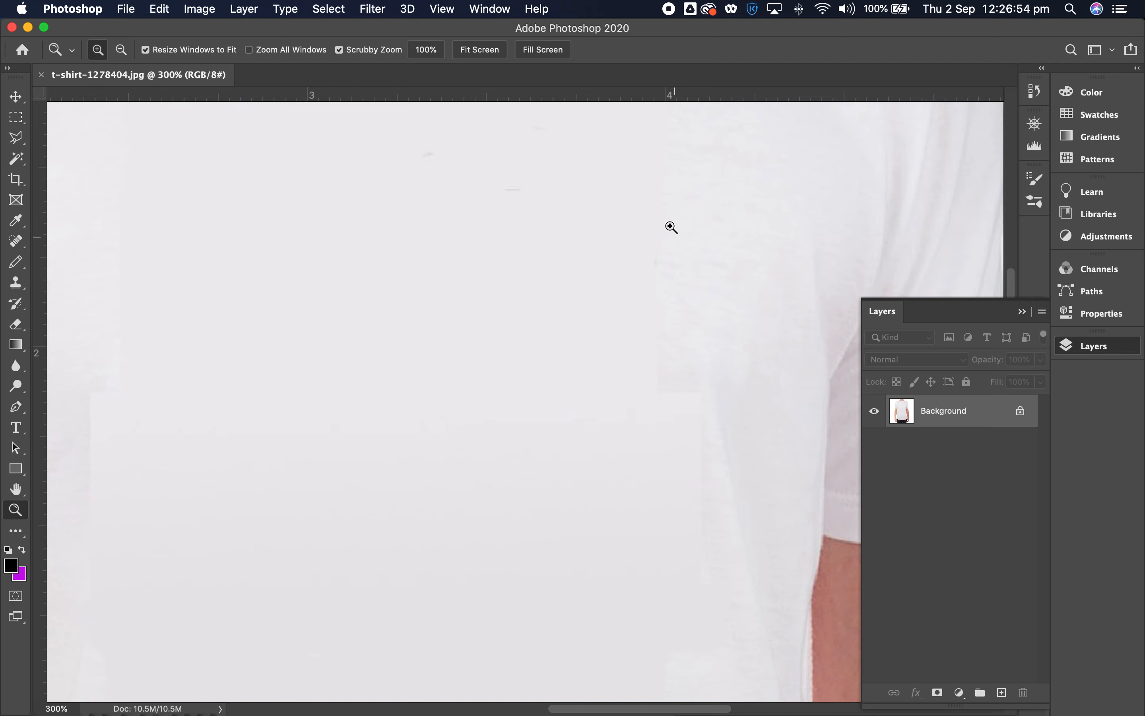
left_click(611, 276, "alt")
left_click(566, 281, "alt")
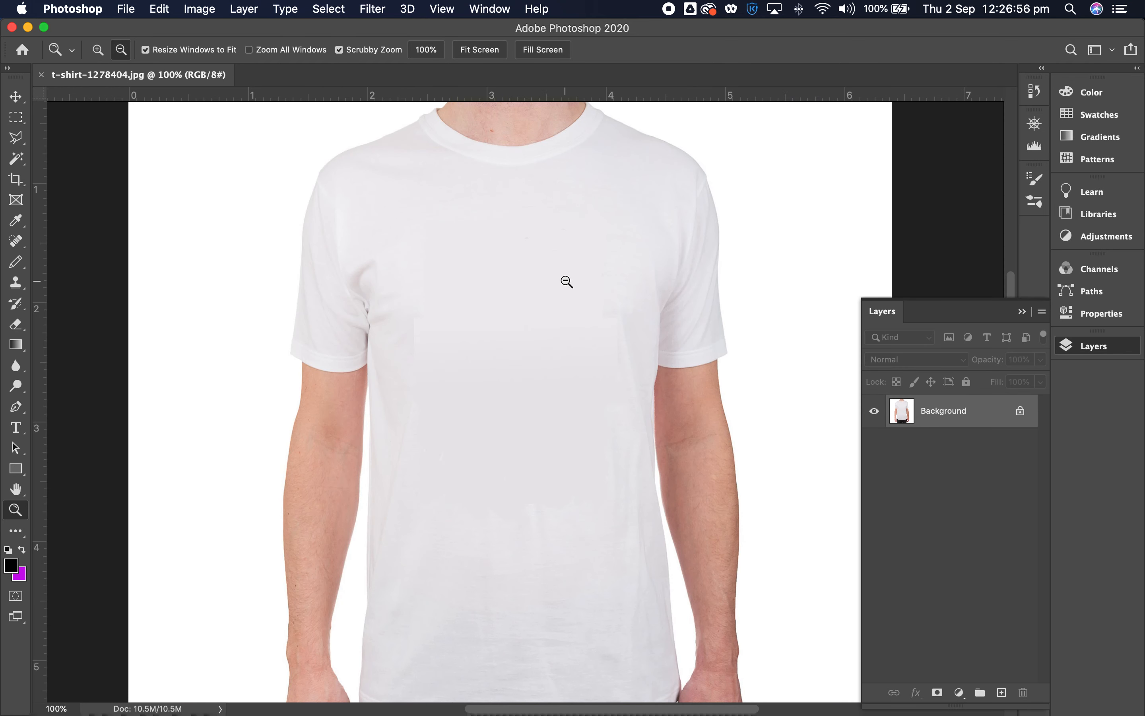
left_click(565, 282)
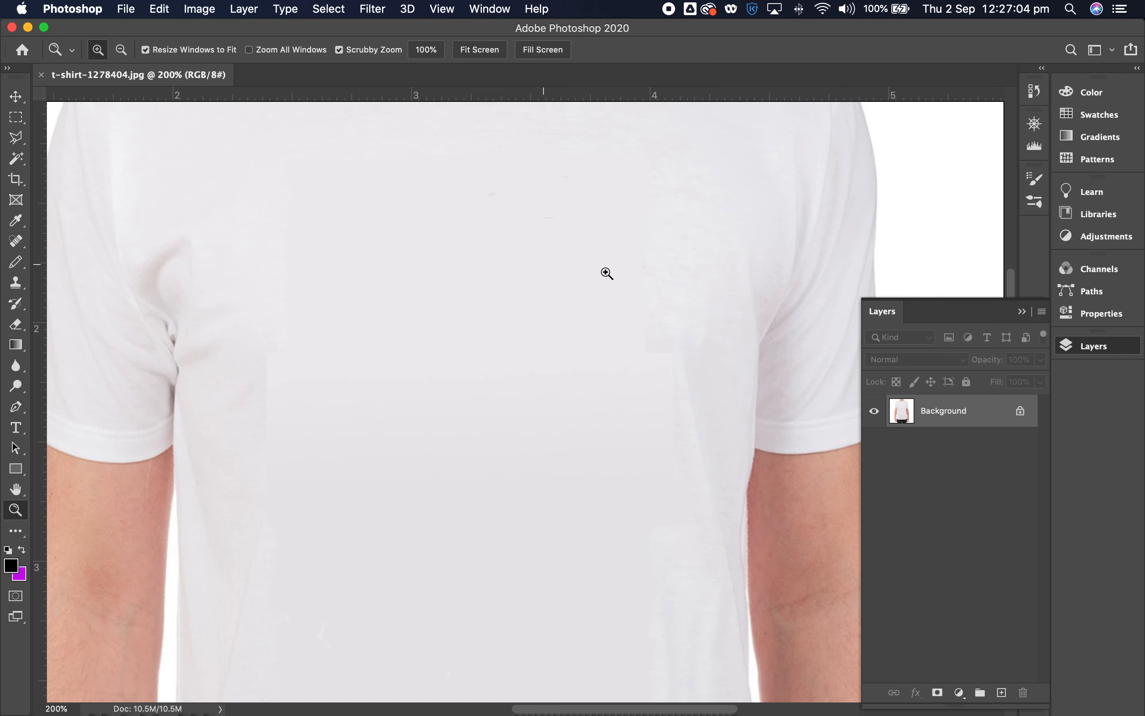
- Place the file australian_coat_of_arms.ai as an embedded object in the T-shirt document
left_click(126, 8)
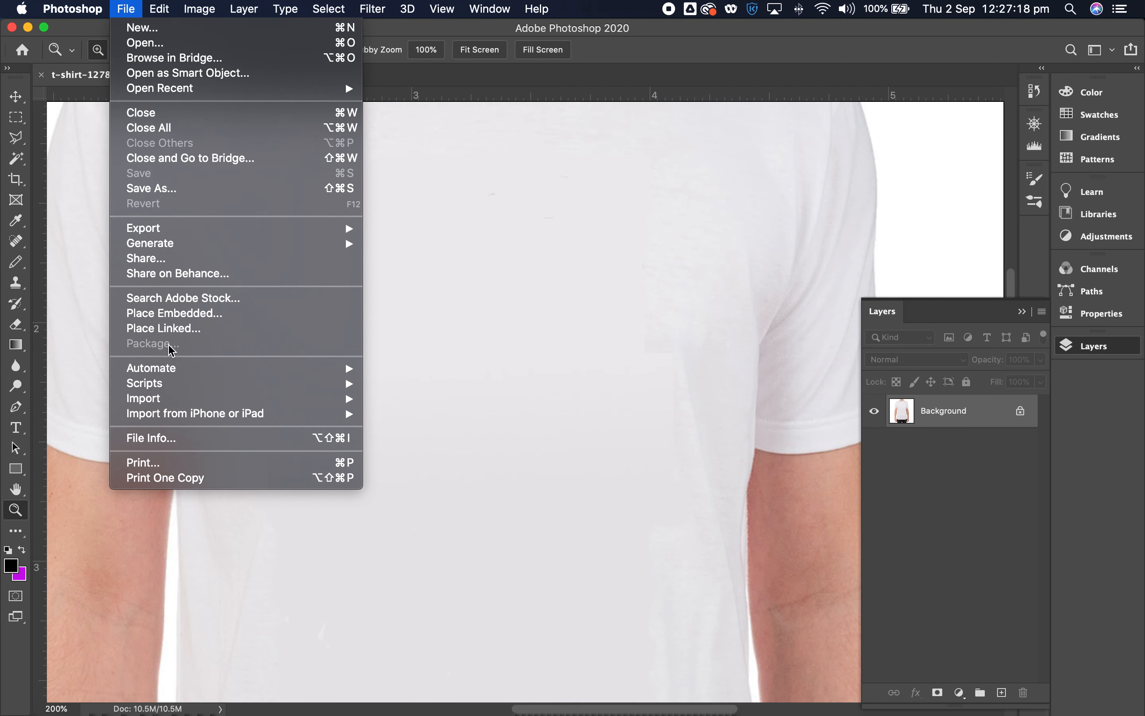
mouse_move(168, 387)
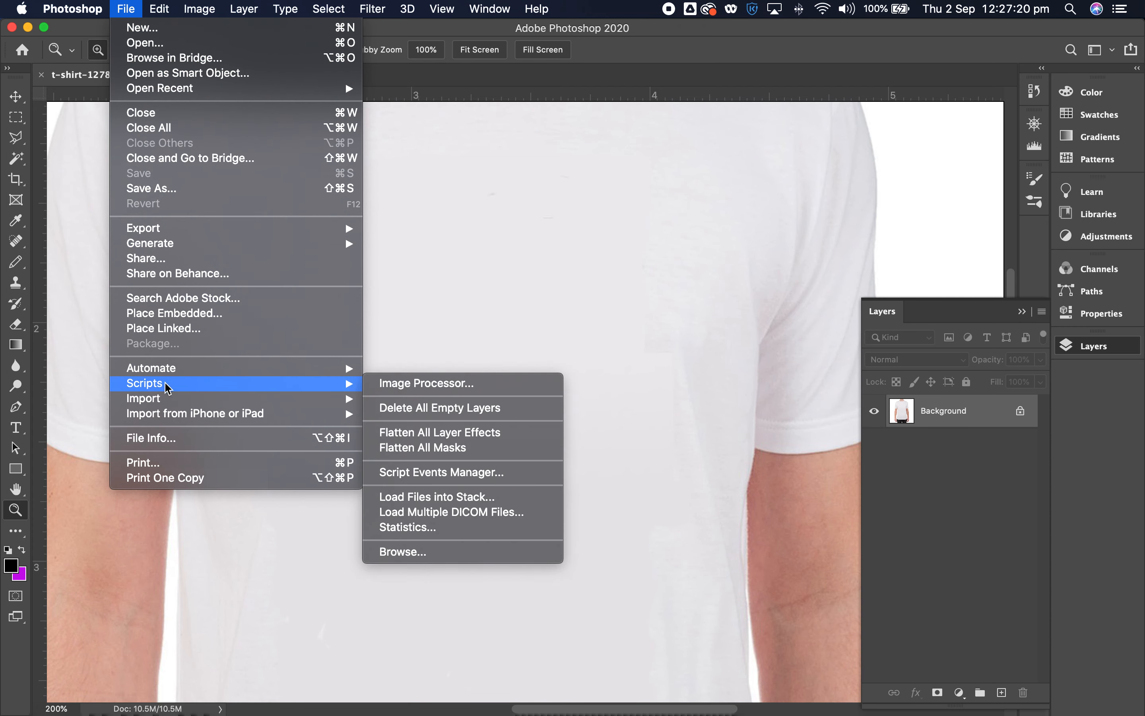
left_click(166, 314)
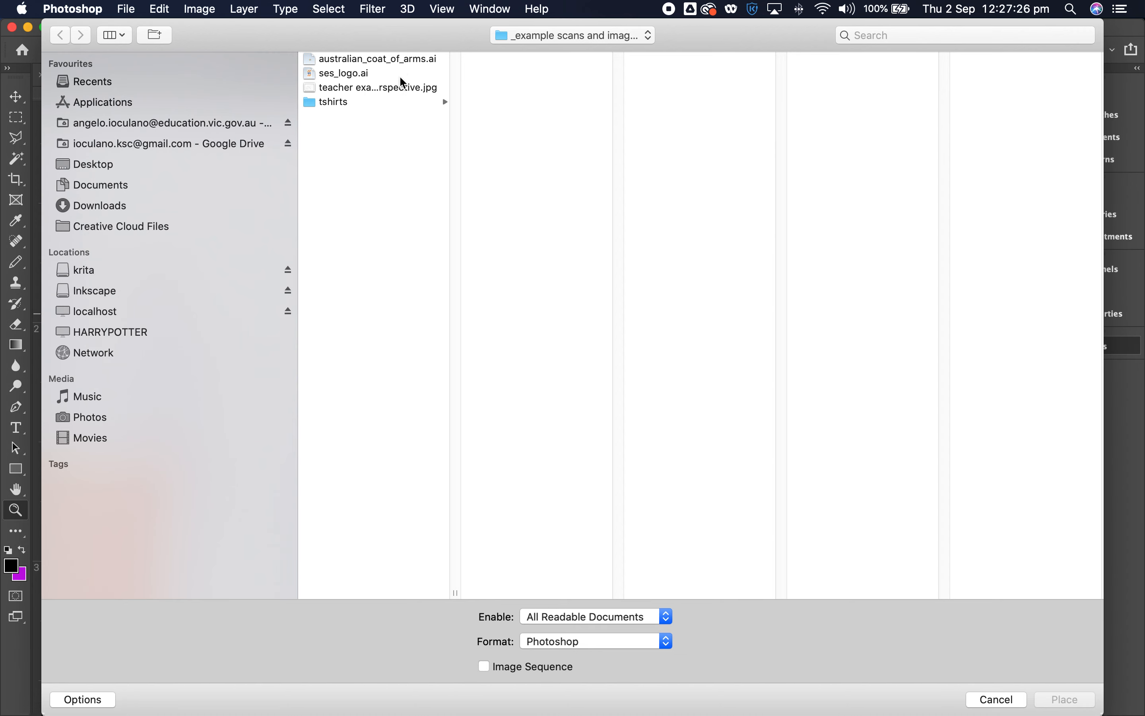
left_click(399, 60)
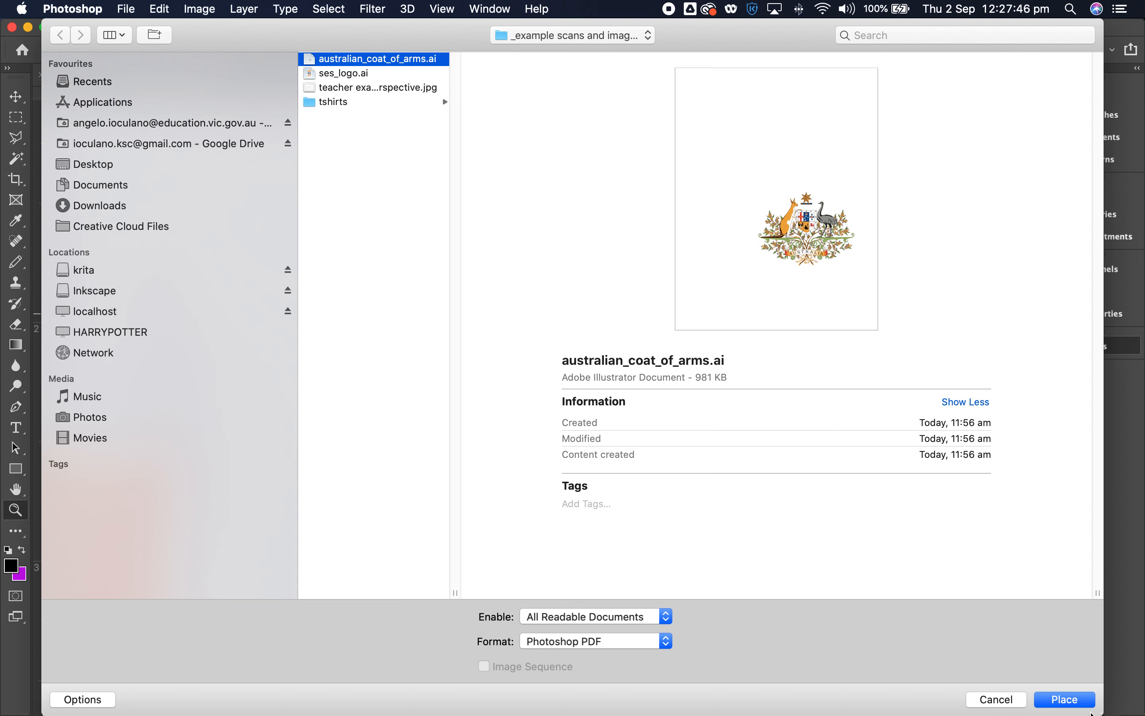
left_click(1080, 704)
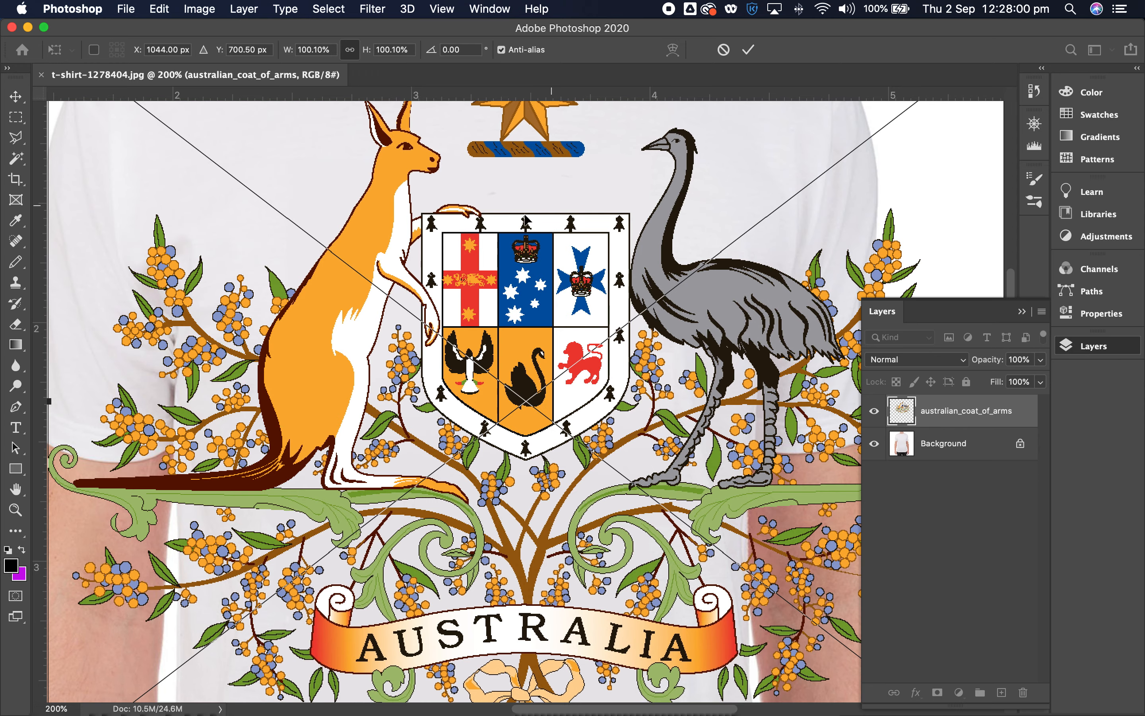
- Scale the placed coat of arms proportionally to about 21.75% and position it on the emu-side half of the shirt's chest
left_click_drag(399, 200, 610, 458)
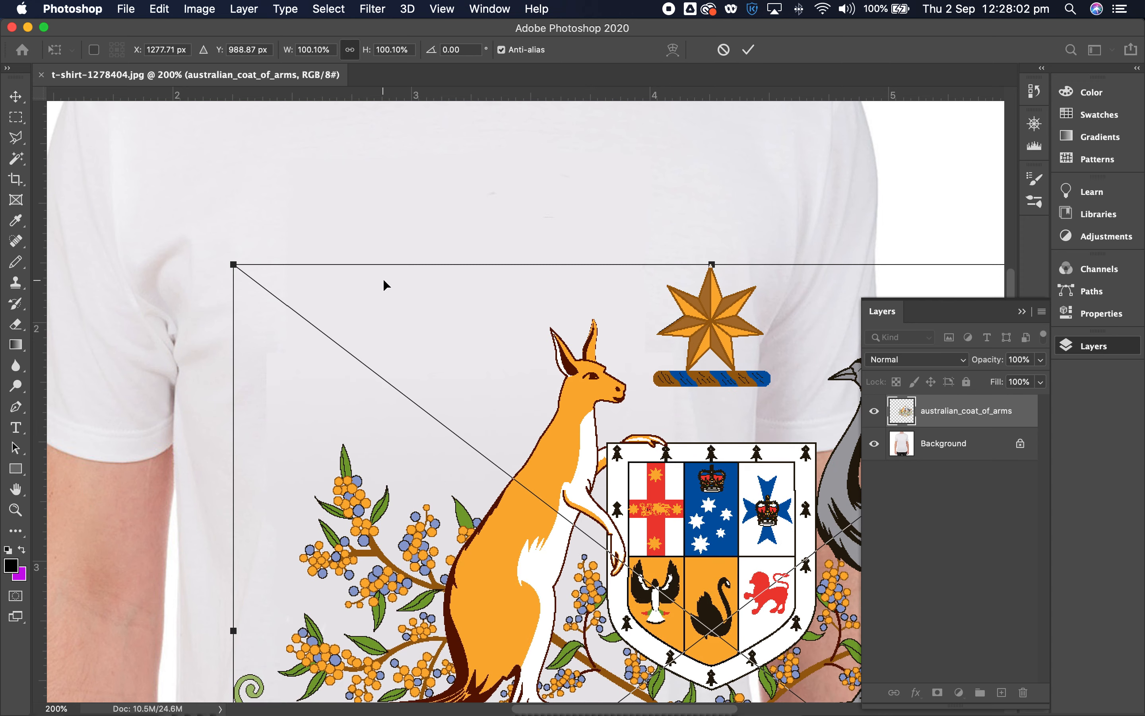
left_click_drag(232, 261, 578, 600)
left_click_drag(720, 649, 444, 301)
left_click_drag(339, 209, 451, 308)
left_click_drag(702, 400, 587, 307)
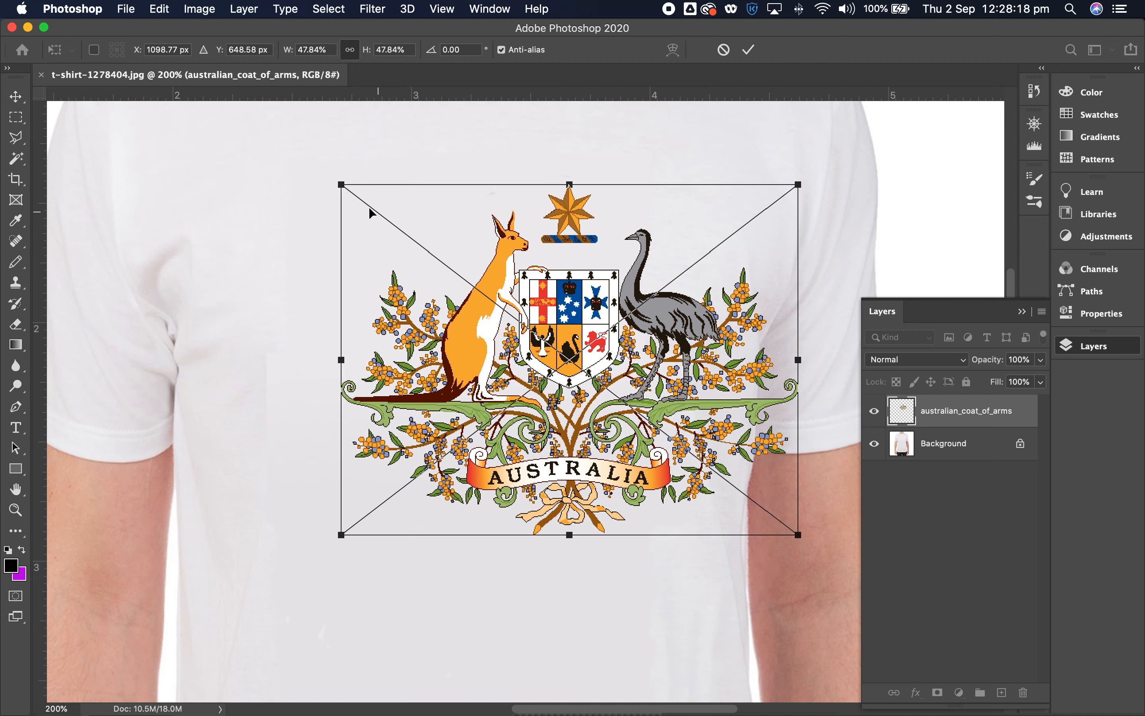
left_click_drag(341, 185, 549, 344)
left_click_drag(679, 430, 597, 295)
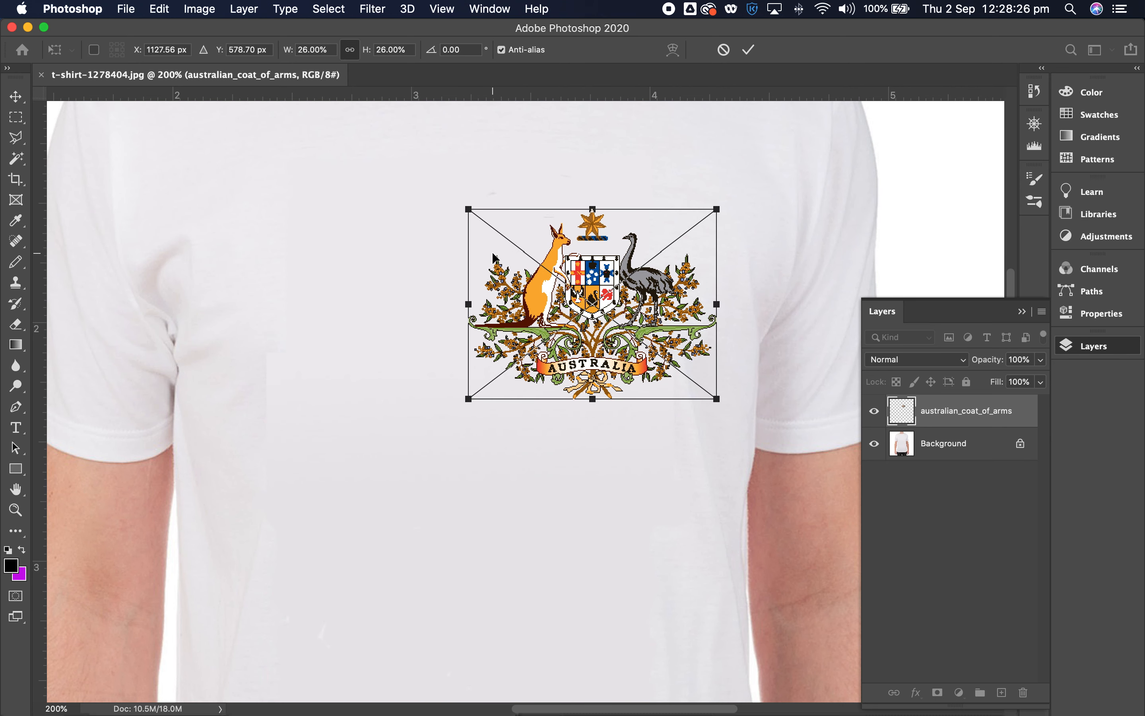
left_click_drag(469, 209, 505, 245)
left_click_drag(672, 331, 651, 309)
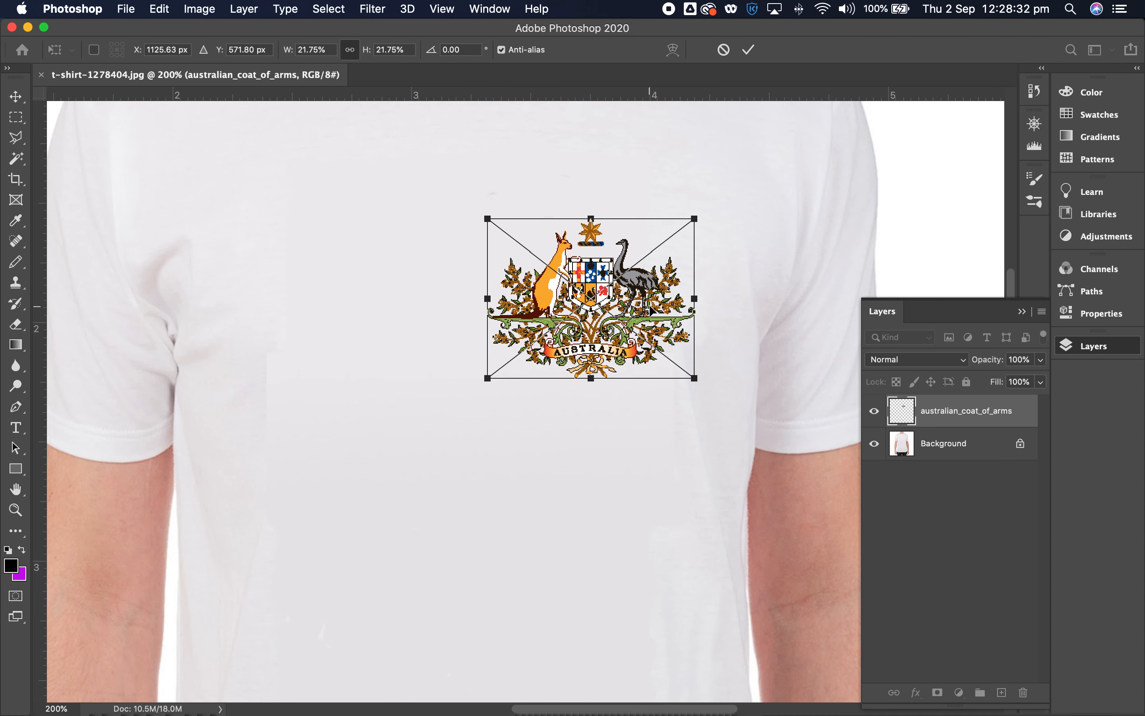
key("Return")
- Set the blend mode of the australian_coat_of_arms layer to Multiply
key("z")
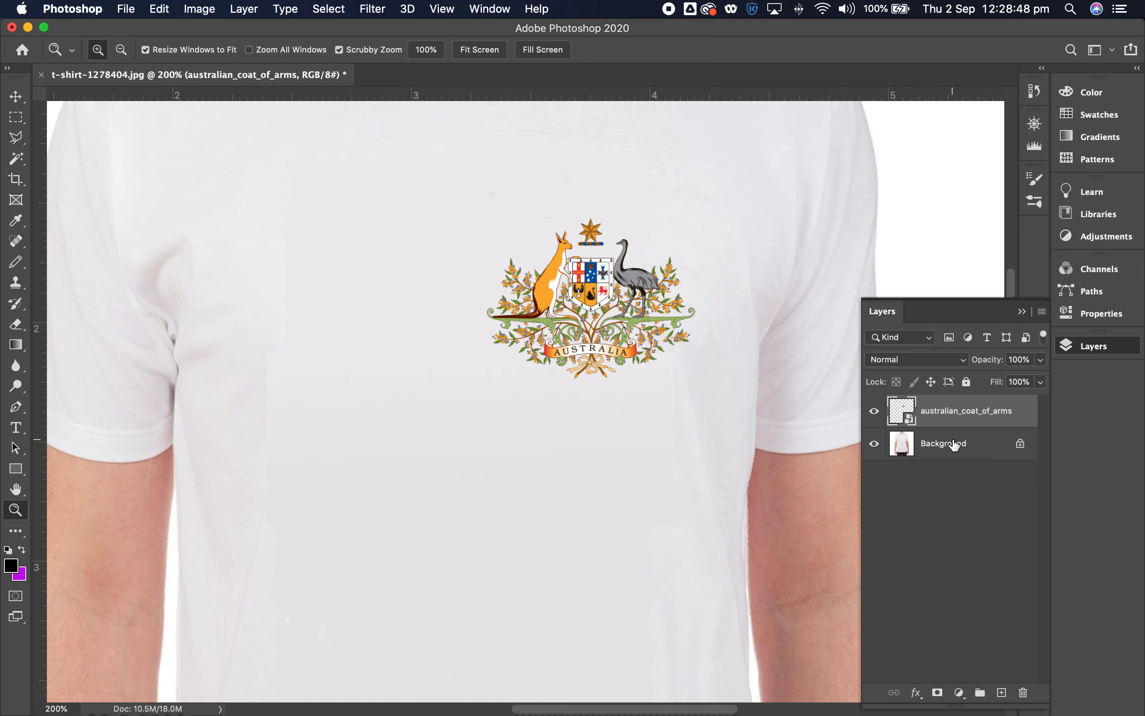
left_click(636, 320)
left_click(637, 319)
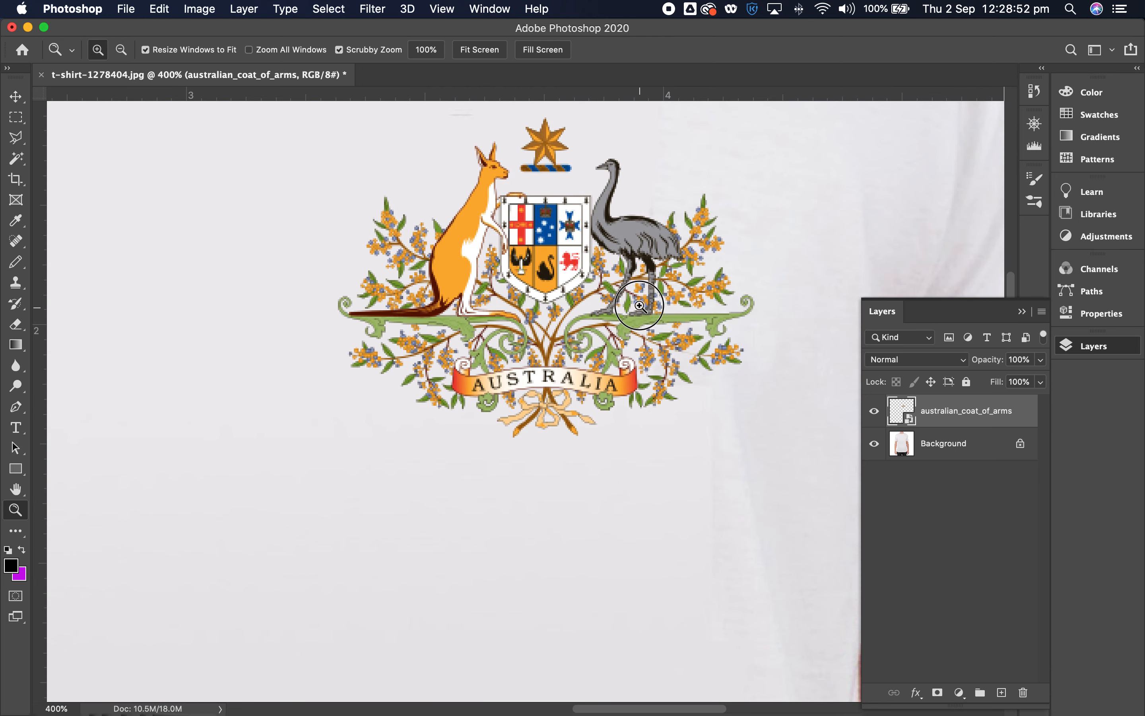
left_click(637, 320)
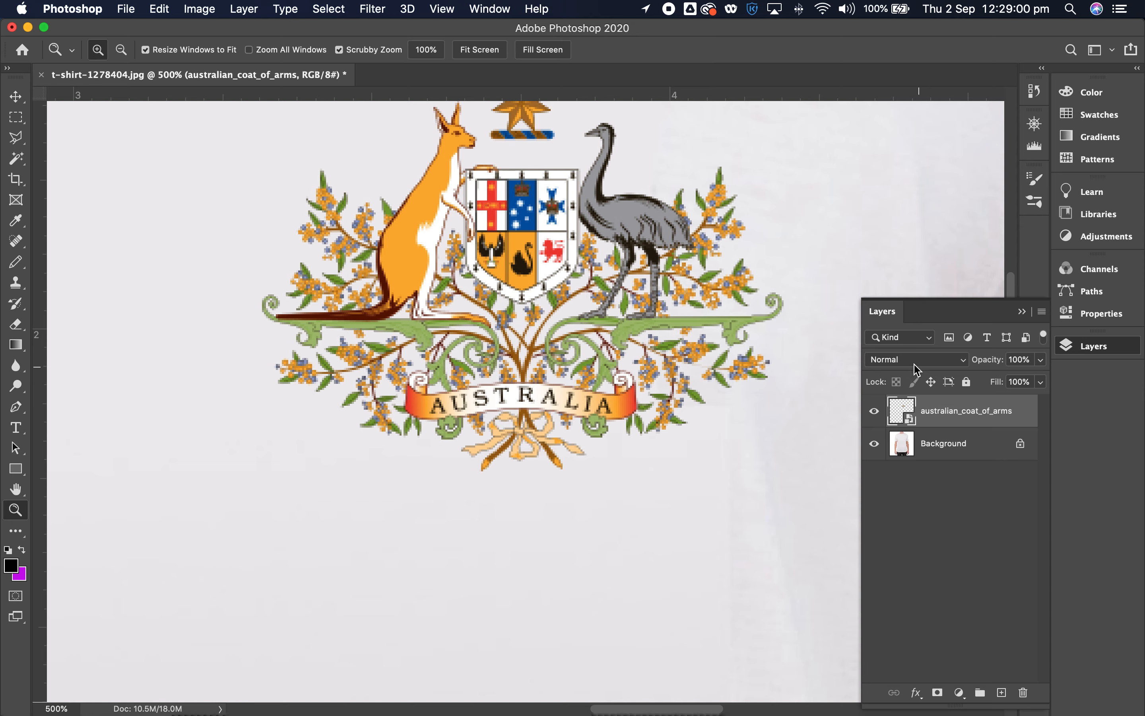
left_click(901, 362)
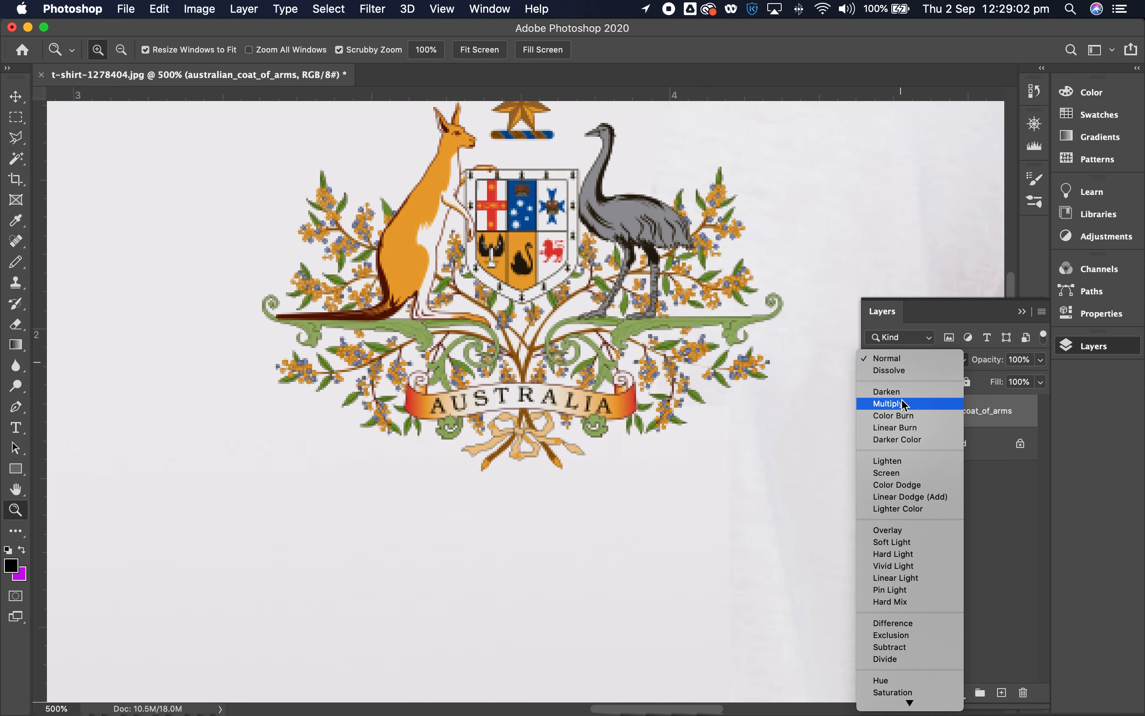
left_click(890, 404)
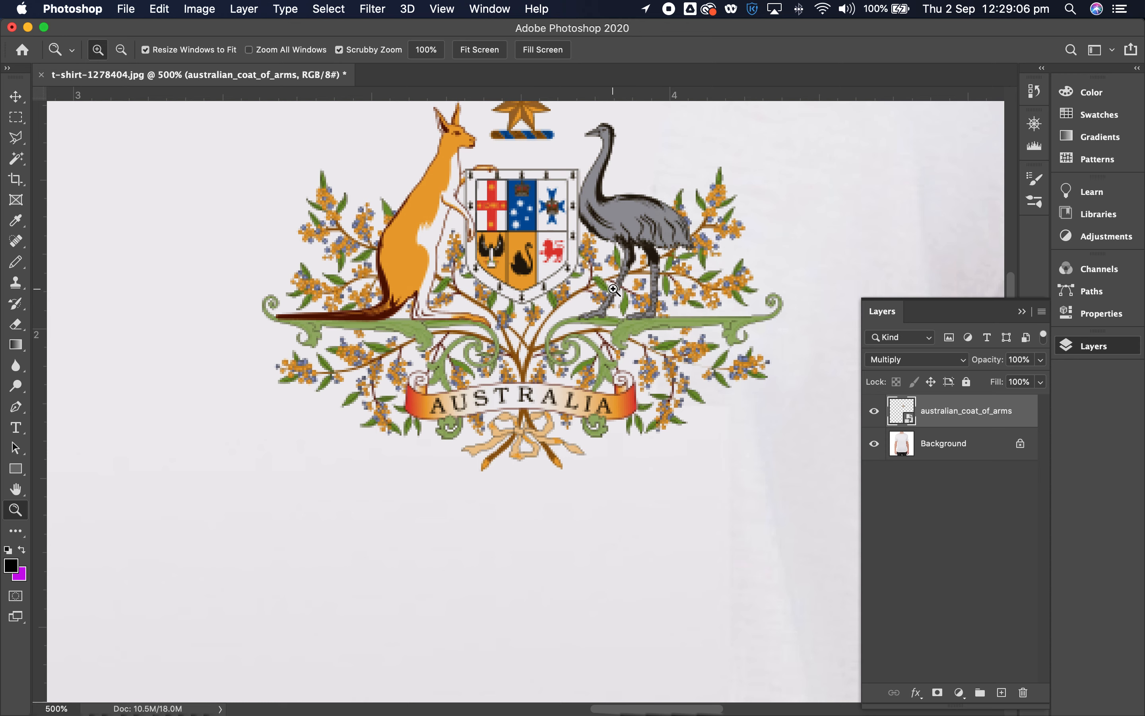
- Move the coat of arms around the shirt, over the sleeve folds and back onto the chest
left_click(16, 96)
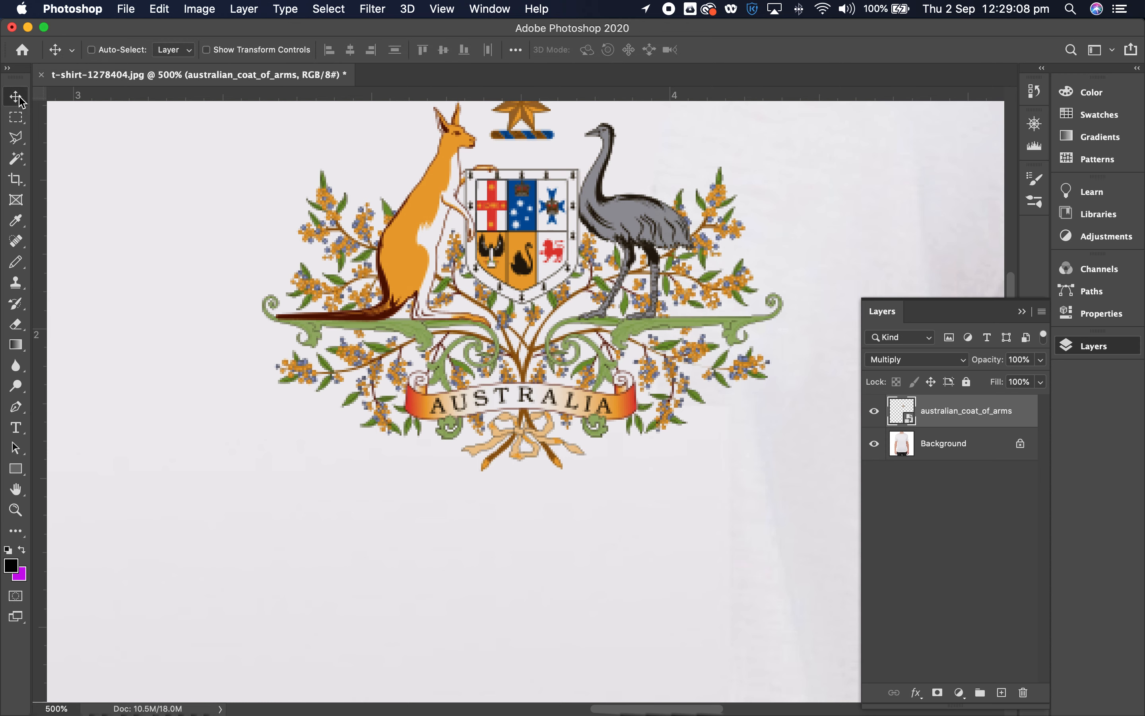
left_click_drag(702, 326, 384, 362)
left_click_drag(317, 348, 625, 433)
left_click_drag(501, 410, 575, 428)
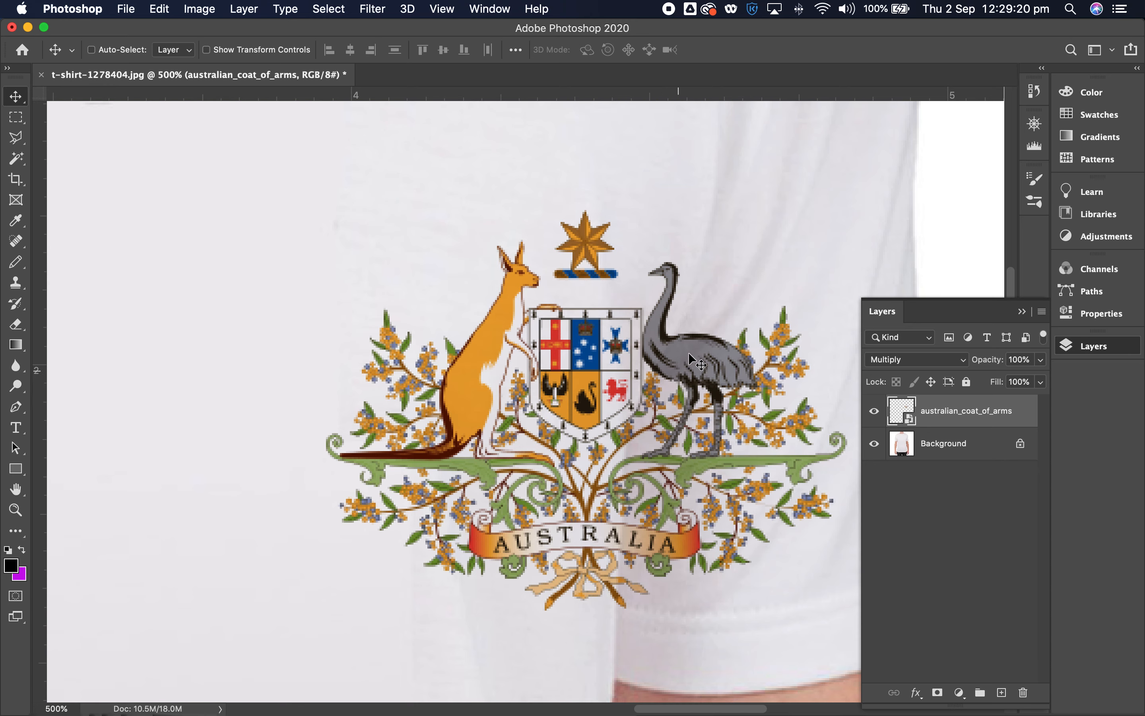
left_click_drag(729, 454, 405, 325)
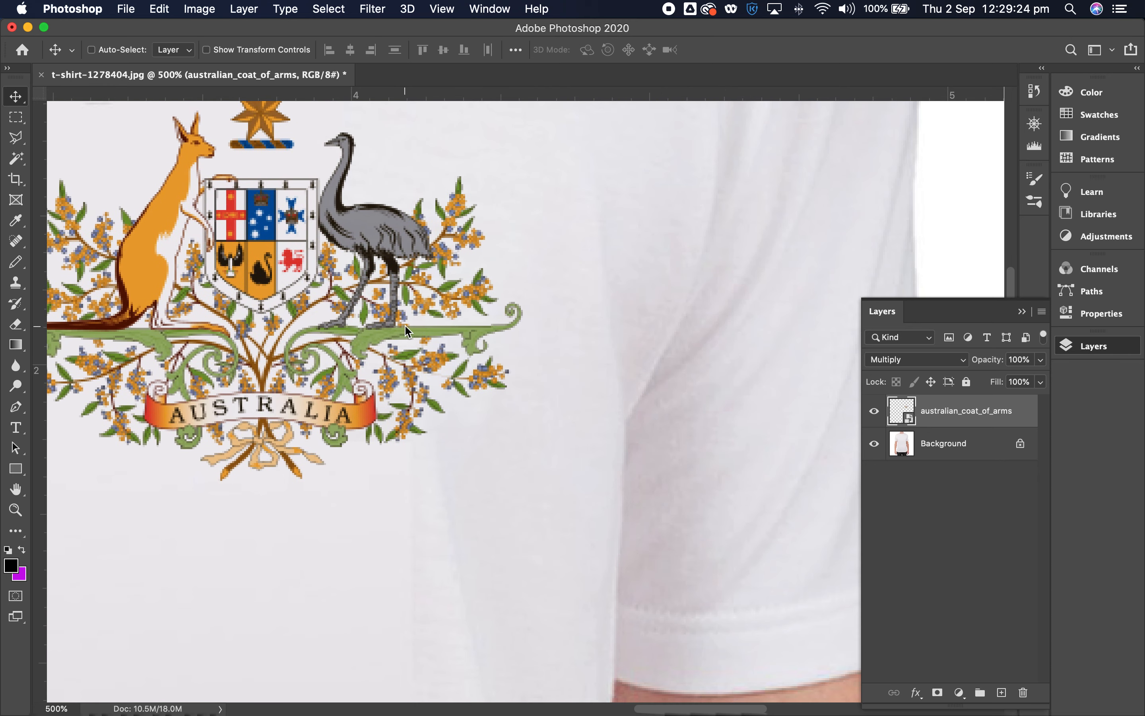
- Shift the coat of arms slightly away from the sleeve, toward the centre of the shirt
key("z")
left_click(532, 412, "alt")
left_click(338, 412, "alt")
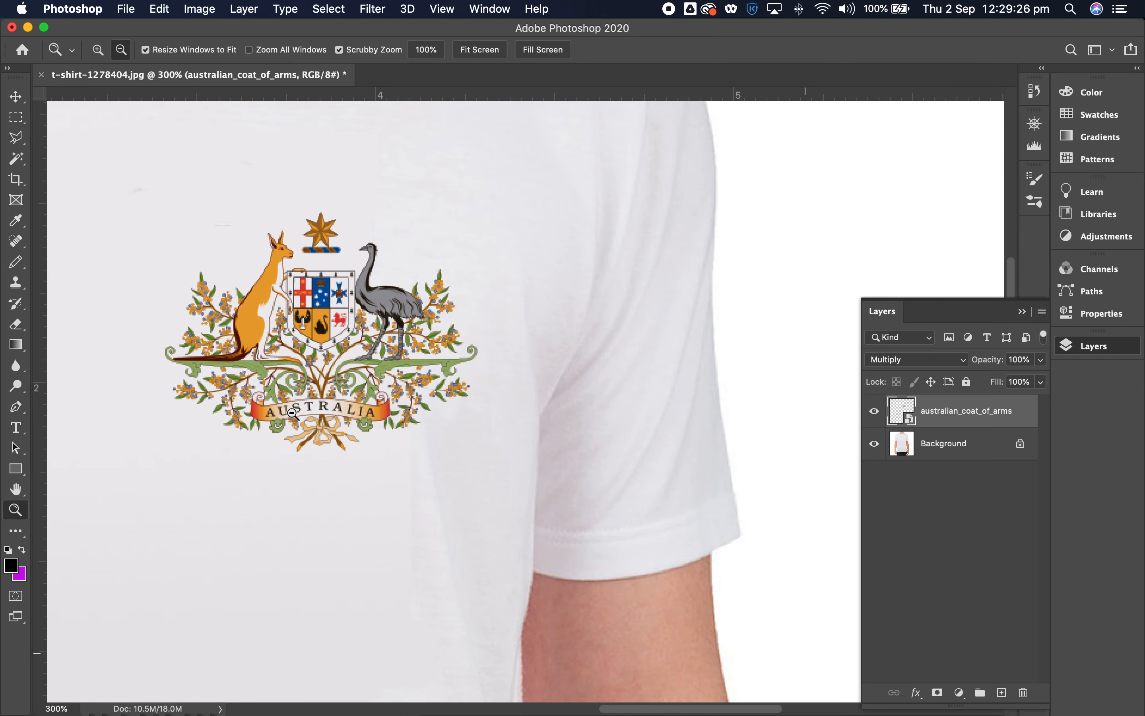
left_click(269, 413, "alt")
left_click(246, 414, "alt")
left_click_drag(301, 411, 520, 390)
left_click(503, 387)
left_click(494, 381)
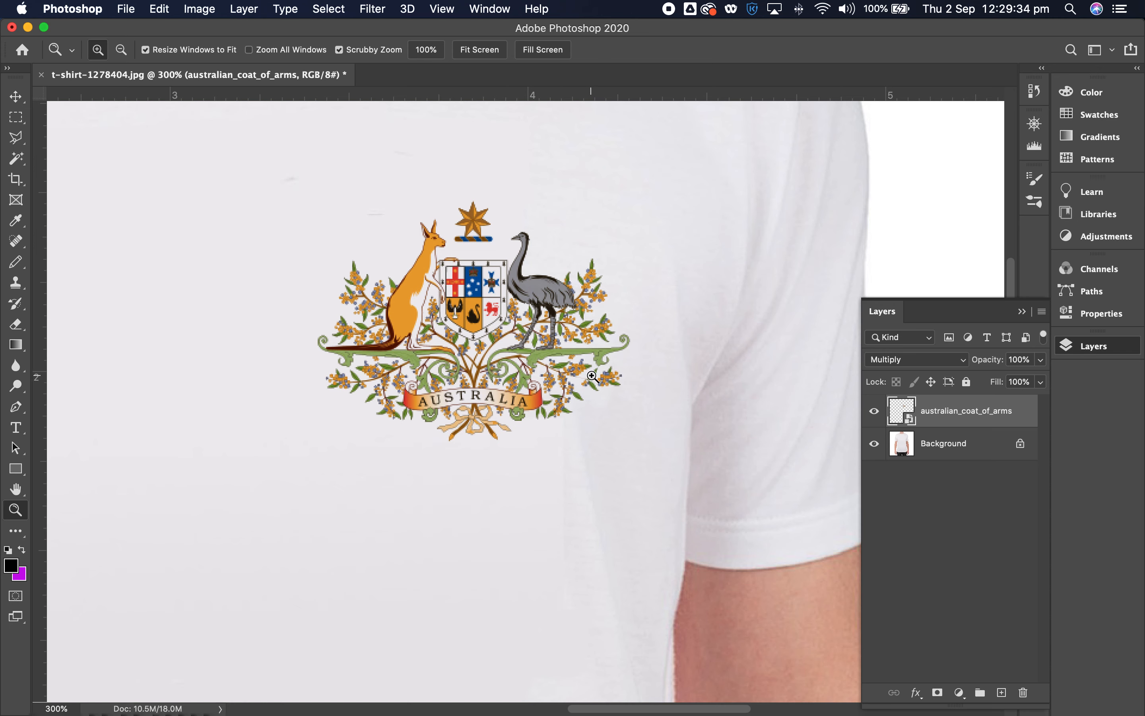
key("v")
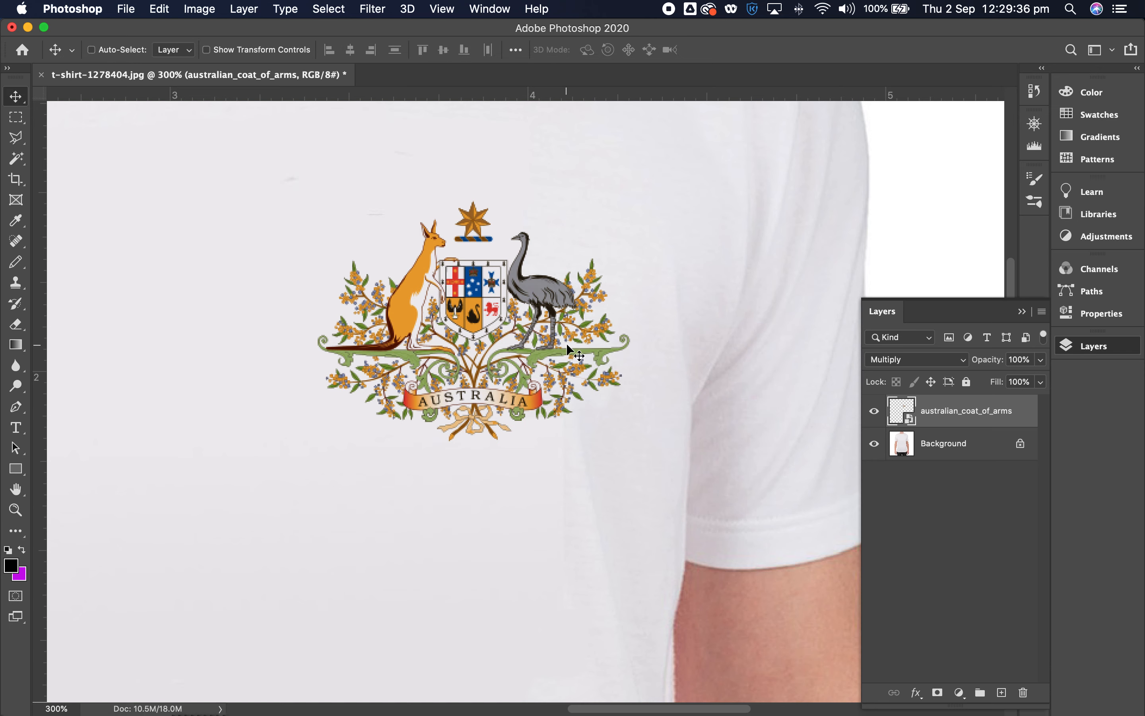
left_click_drag(567, 345, 555, 347)
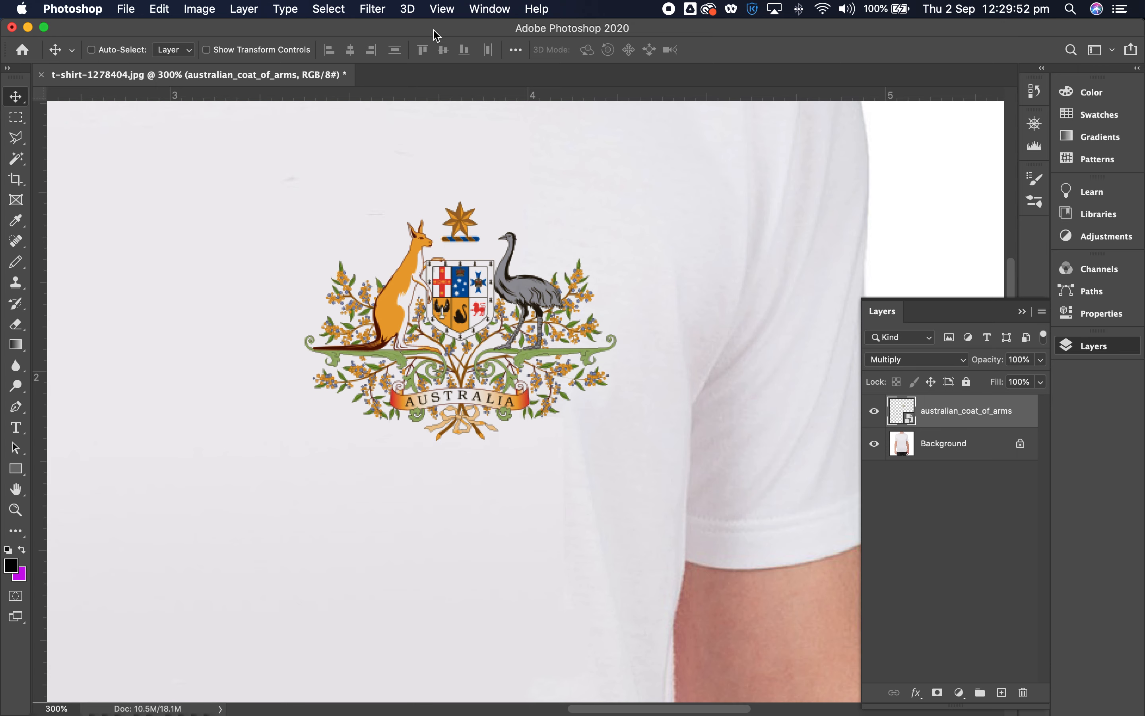
- Open the Liquify filter for the australian_coat_of_arms layer
left_click(374, 10)
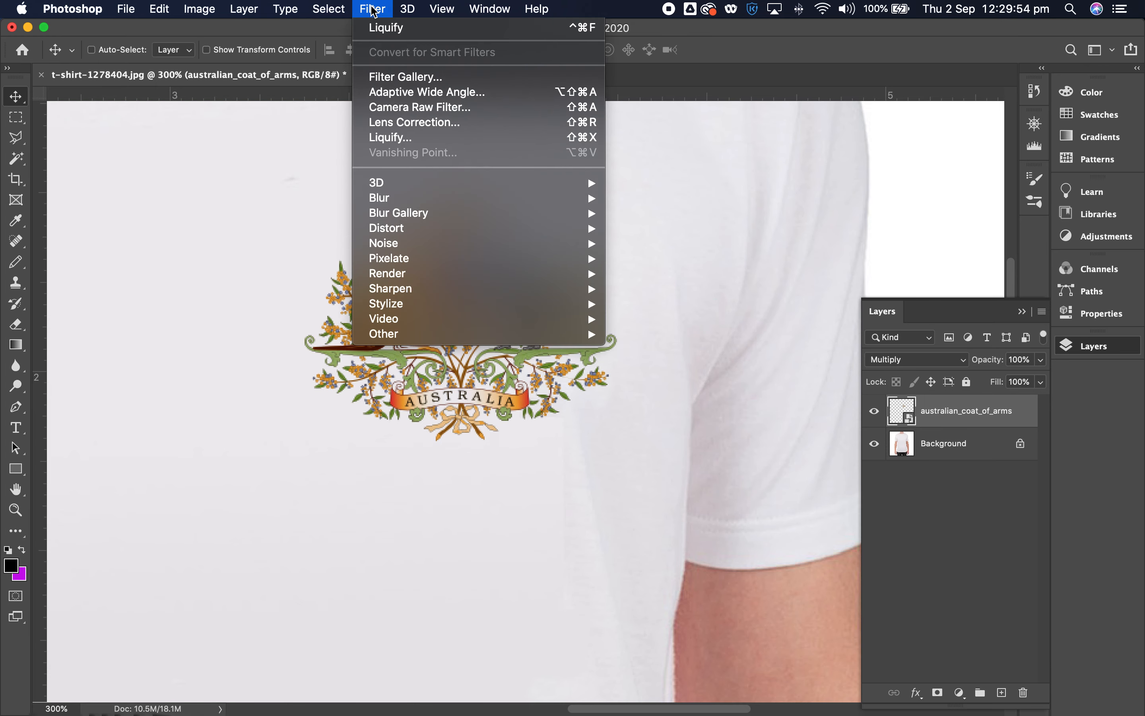
left_click(396, 140)
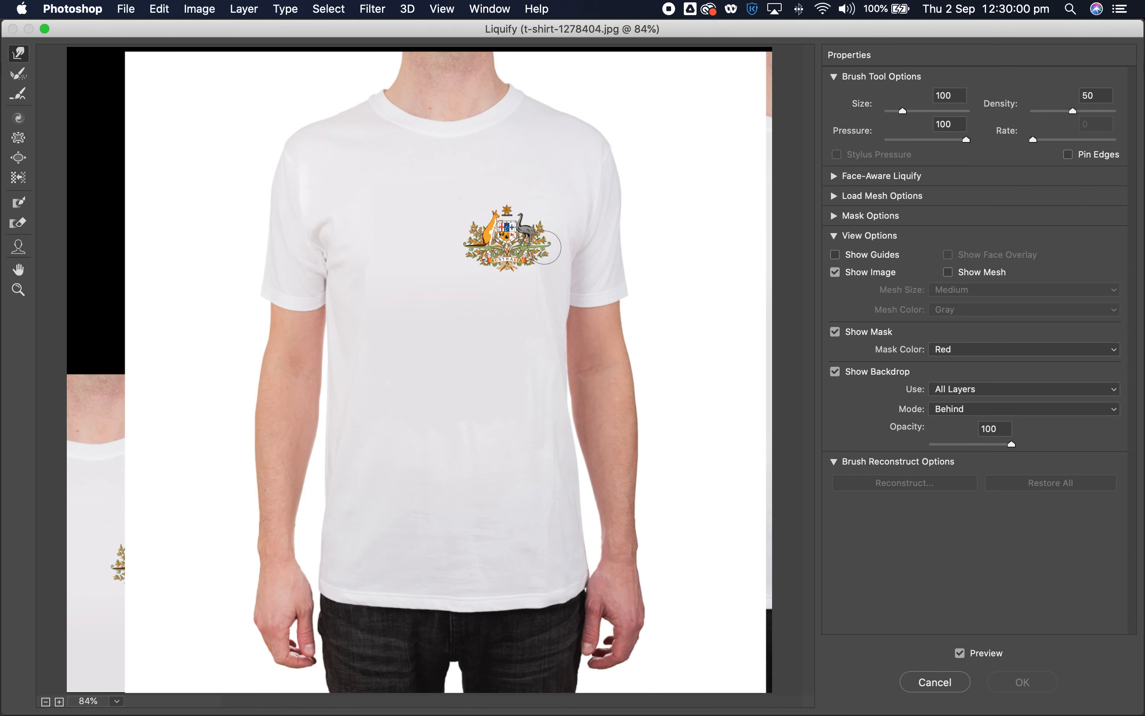
key("z")
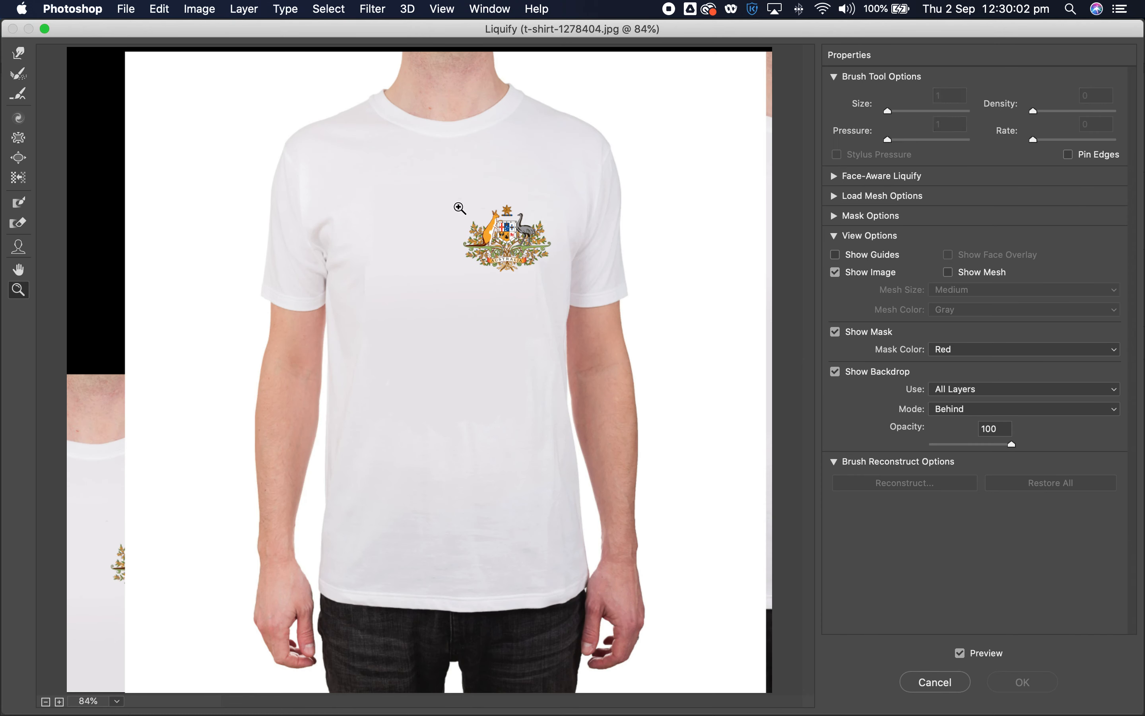
left_click(518, 251)
left_click(508, 284)
left_click(232, 520)
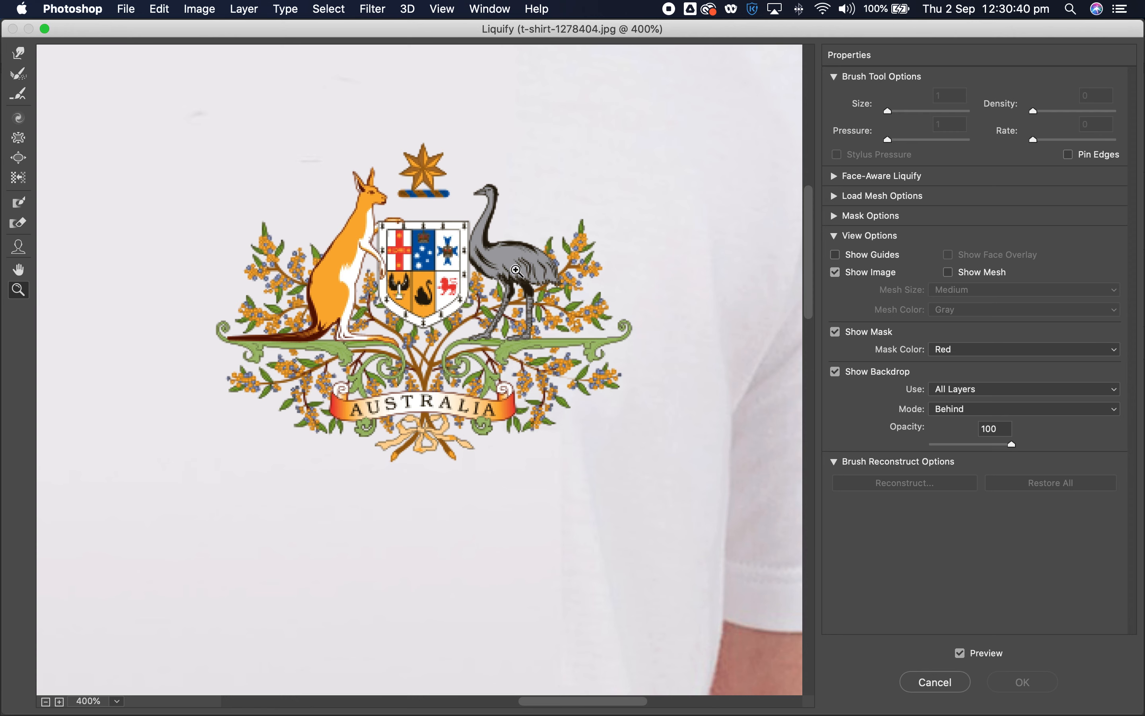
- Push the branches beside the emu slightly inward with the Forward Warp tool at brush size 100, following the shirt's folds
left_click(19, 55)
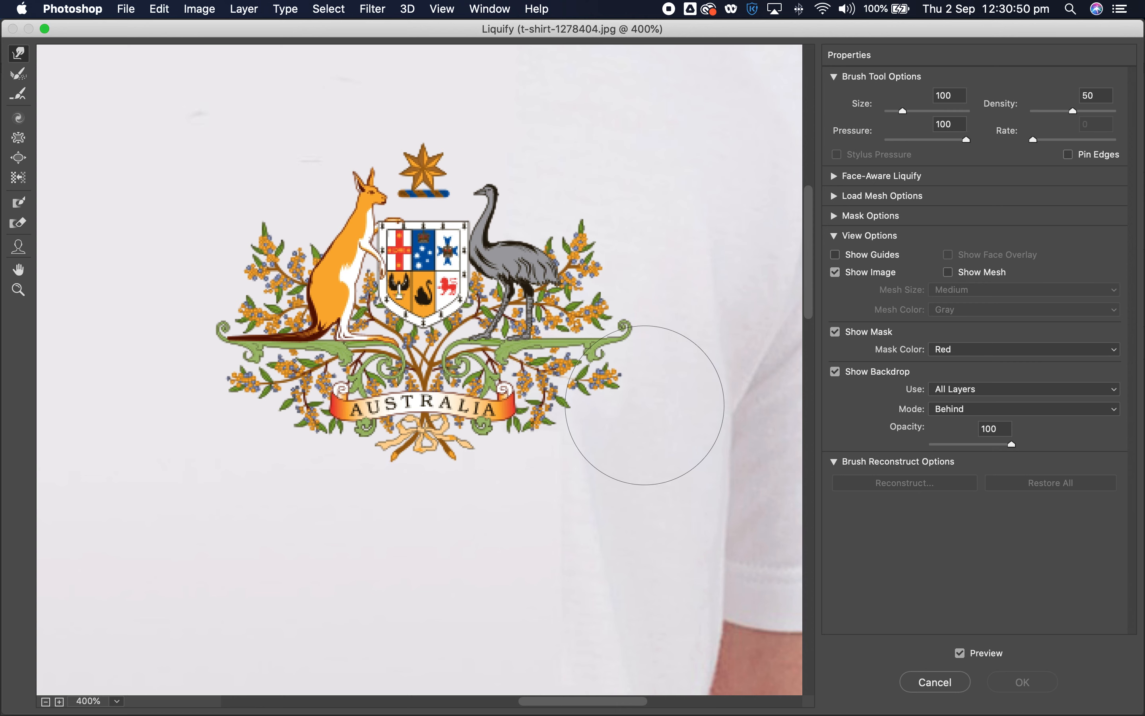
mouse_move(617, 241)
left_mouse_down()
mouse_move(631, 237)
mouse_move(606, 236)
left_mouse_up()
left_click_drag(690, 320, 653, 324)
left_click_drag(684, 276, 642, 284)
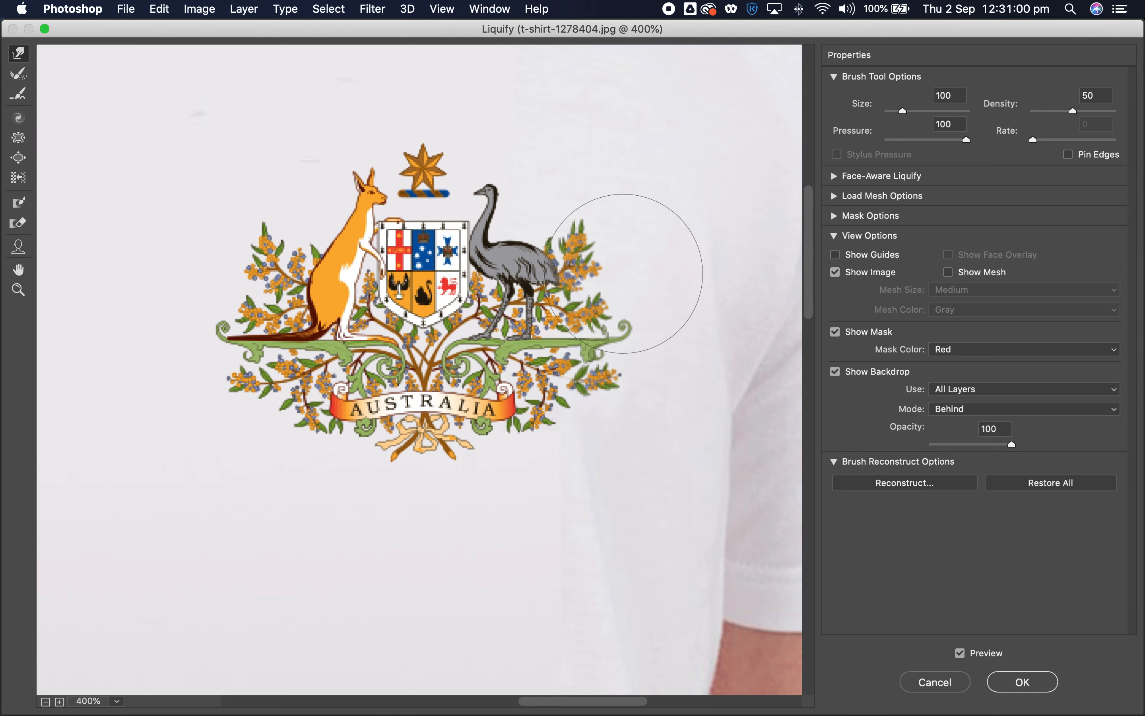
mouse_move(666, 237)
left_mouse_down()
mouse_move(680, 236)
mouse_move(659, 236)
mouse_move(665, 259)
left_mouse_up()
left_click_drag(674, 321, 677, 318)
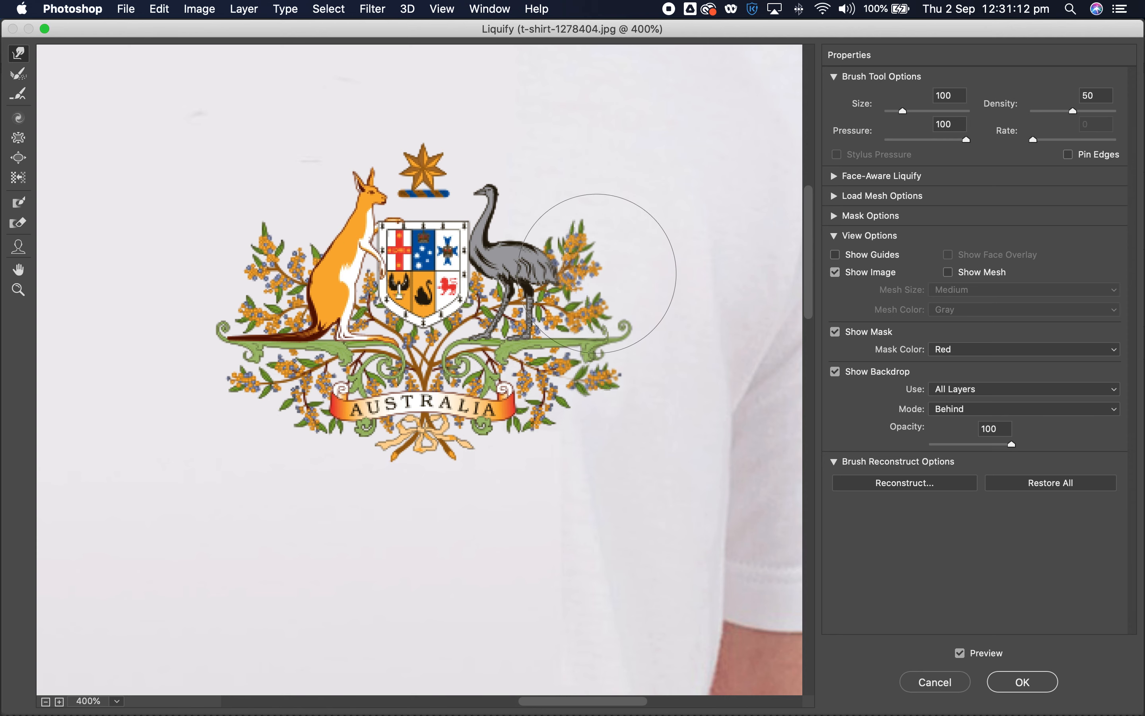
left_click(677, 369)
- Compare the coat of arms with and without the warp preview, and with and without the shirt backdrop
left_click(959, 653)
left_click(960, 653)
left_click(960, 653)
left_click(960, 654)
left_click(959, 654)
left_click(959, 653)
left_click(835, 372)
left_click(835, 372)
left_click(834, 372)
left_click(834, 371)
- Enlarge the Forward Warp brush to size 340 and apply the Liquify filter to the coat of arms
left_click_drag(903, 110, 919, 110)
left_click_drag(919, 114, 910, 112)
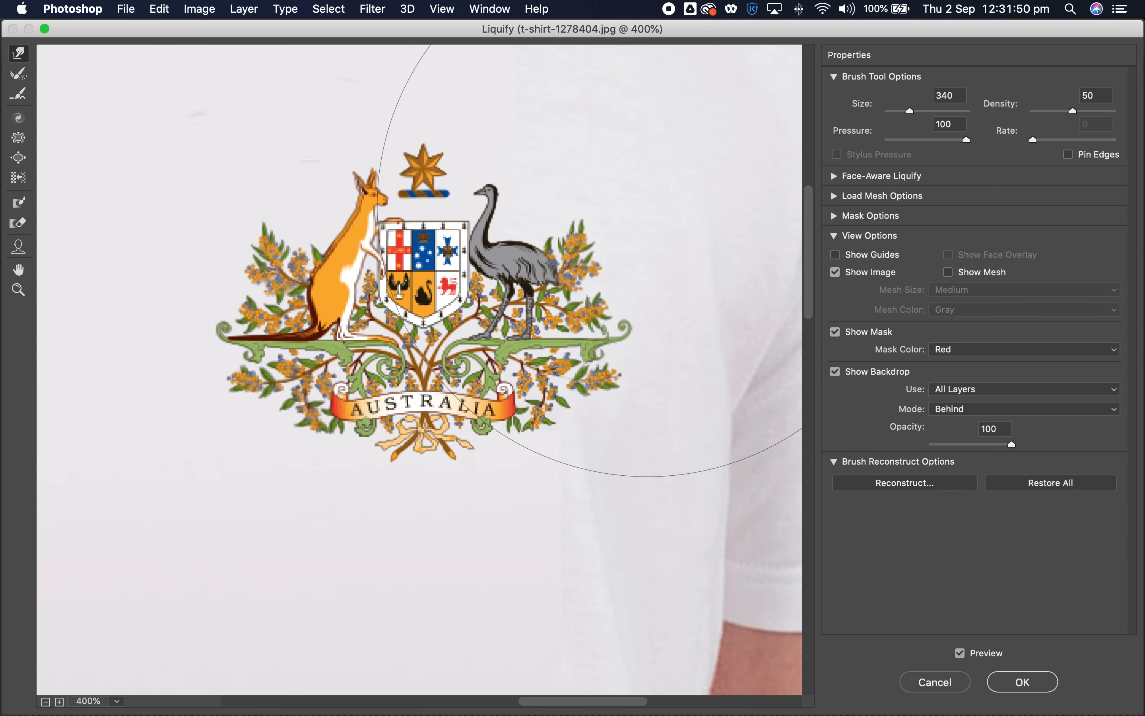
left_click(1019, 676)
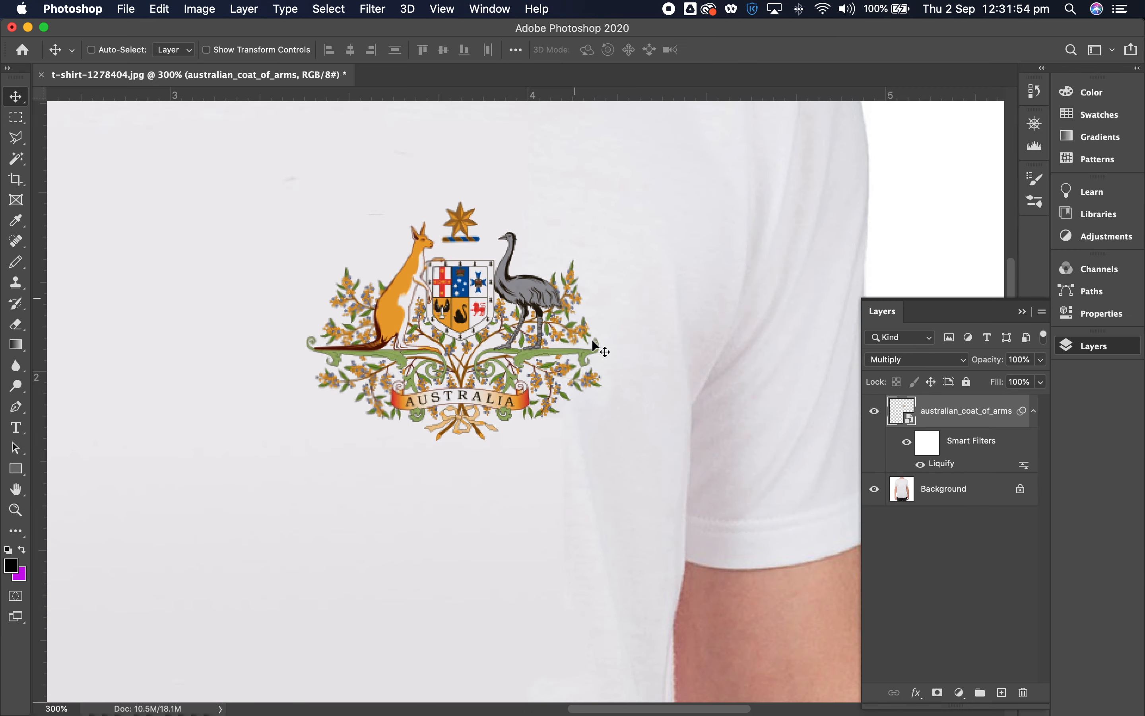
- Examine the warped coat of arms in the context of the whole shirt and close up on the chest
key("z")
left_click(498, 382, "alt")
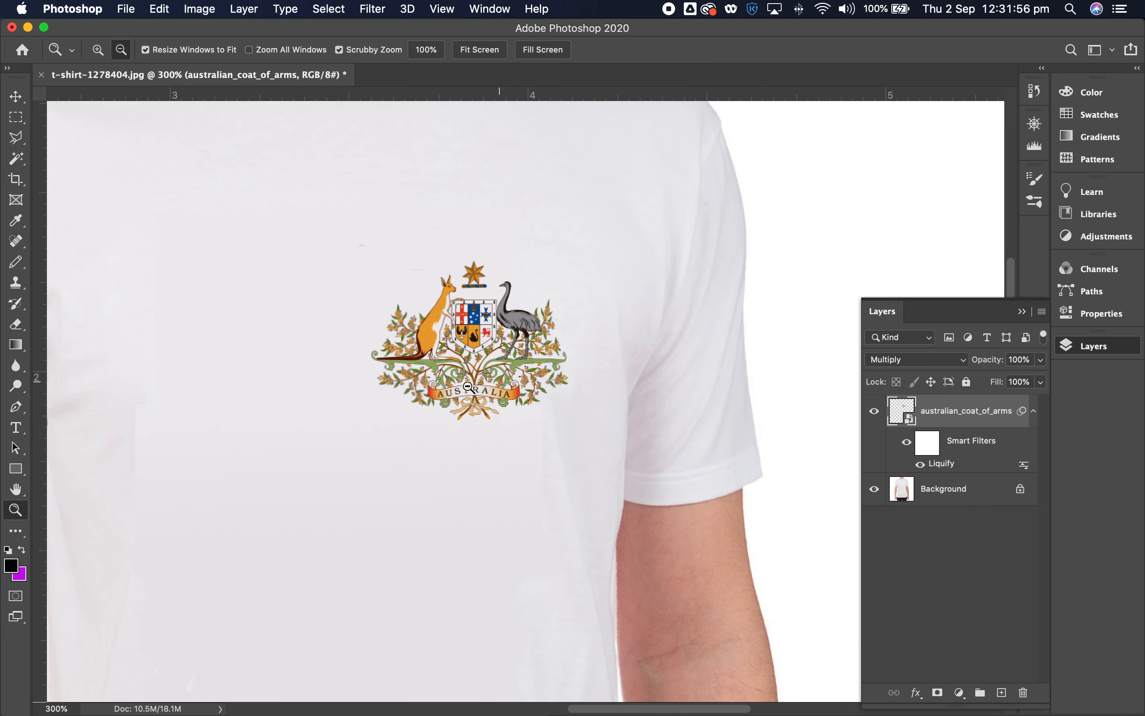
left_click(399, 393, "alt")
left_click(319, 419, "alt")
left_click(320, 418, "alt")
left_click(575, 406)
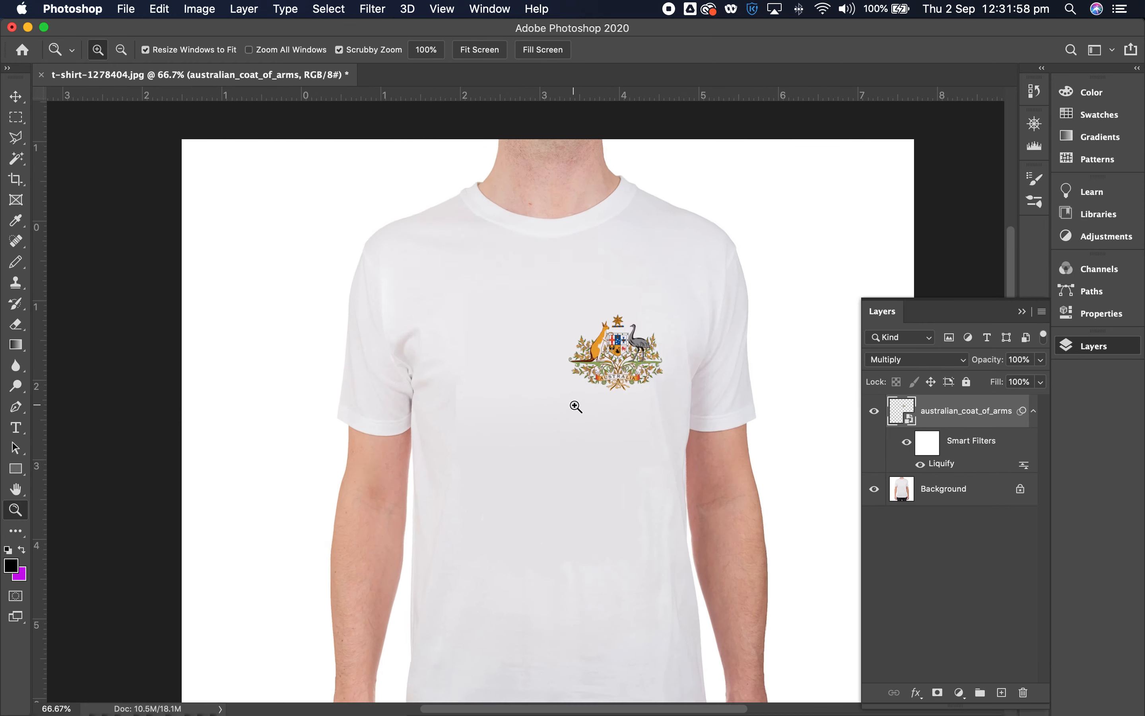
left_click(600, 393)
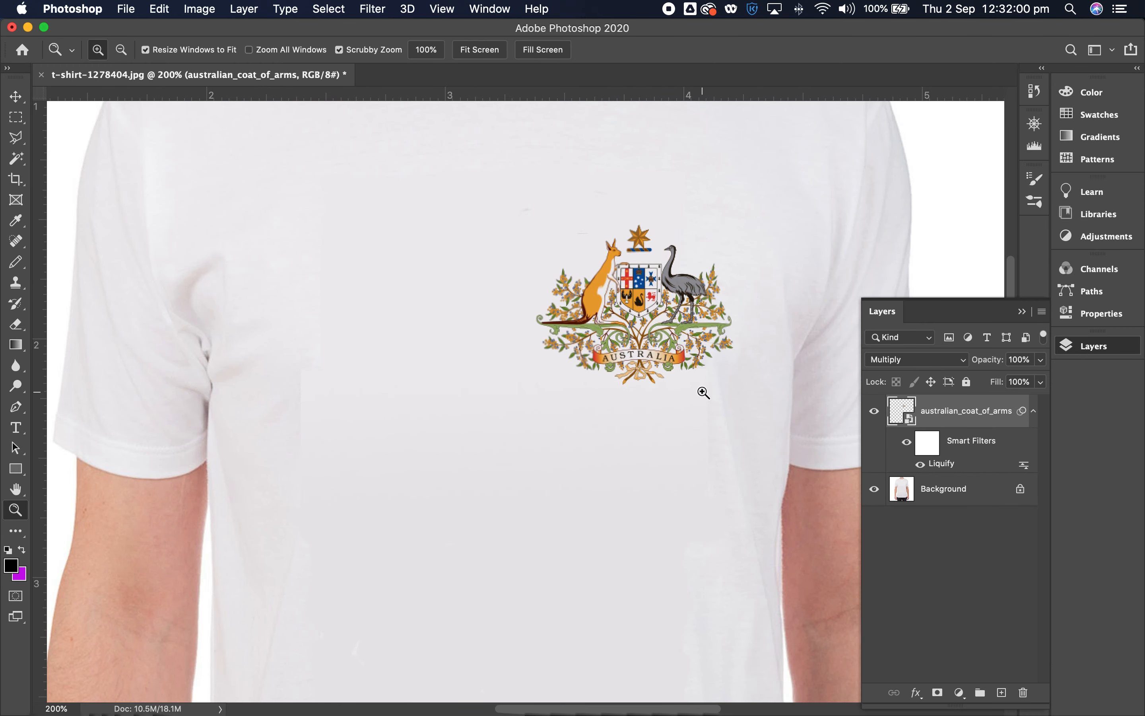